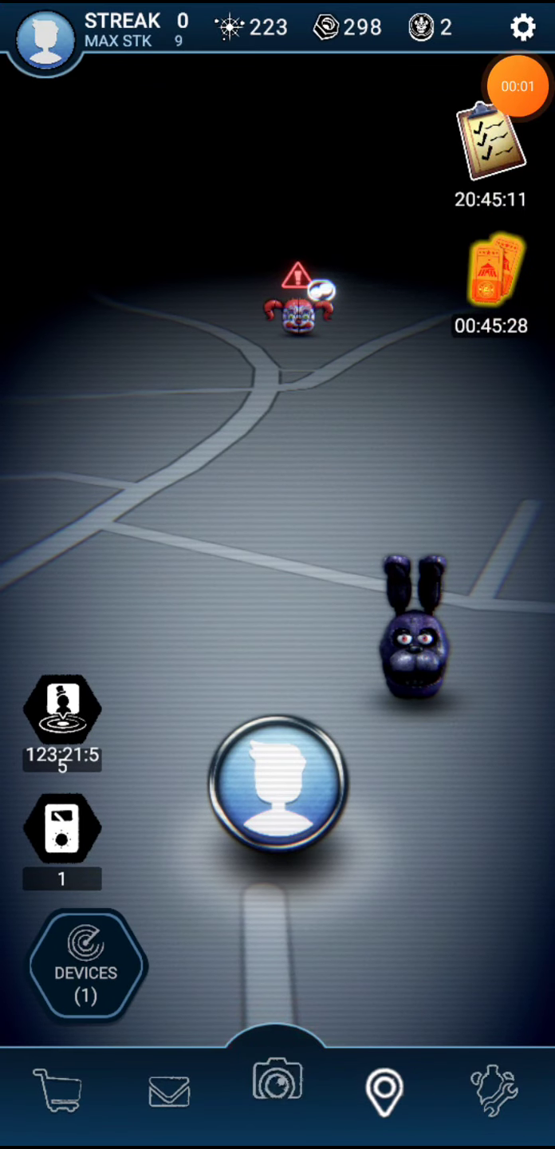
# Dismiss the notification shade, exit camera mode, and check the attacking animatronic's status
pyautogui.moveTo(278, 5); pyautogui.dragTo(277, 539)
pyautogui.moveTo(277, 807); pyautogui.dragTo(278, 270)
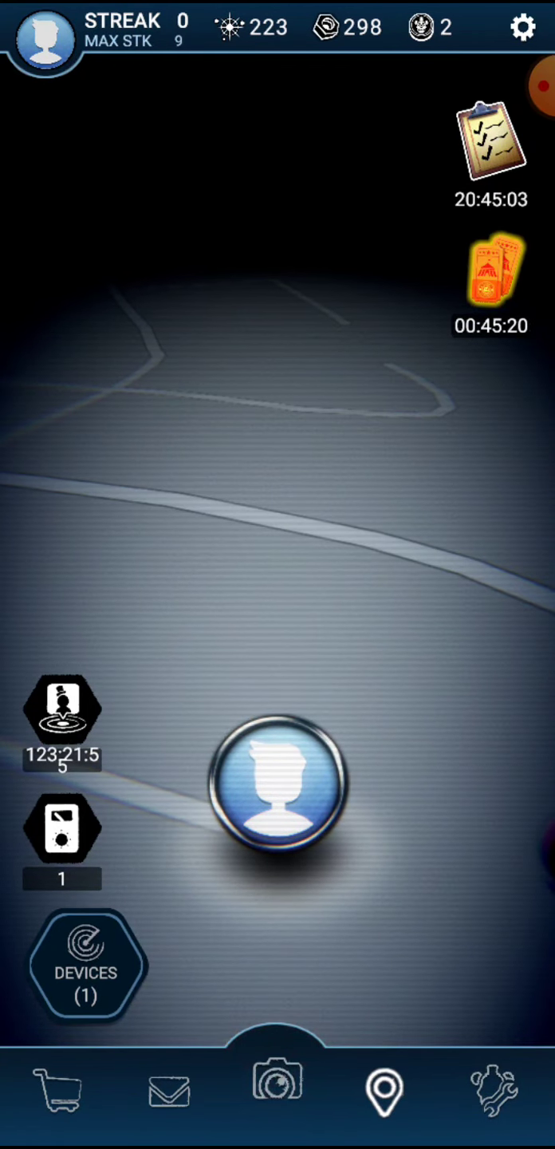
pyautogui.press('Escape')
pyautogui.press('Escape')
pyautogui.press('Escape')
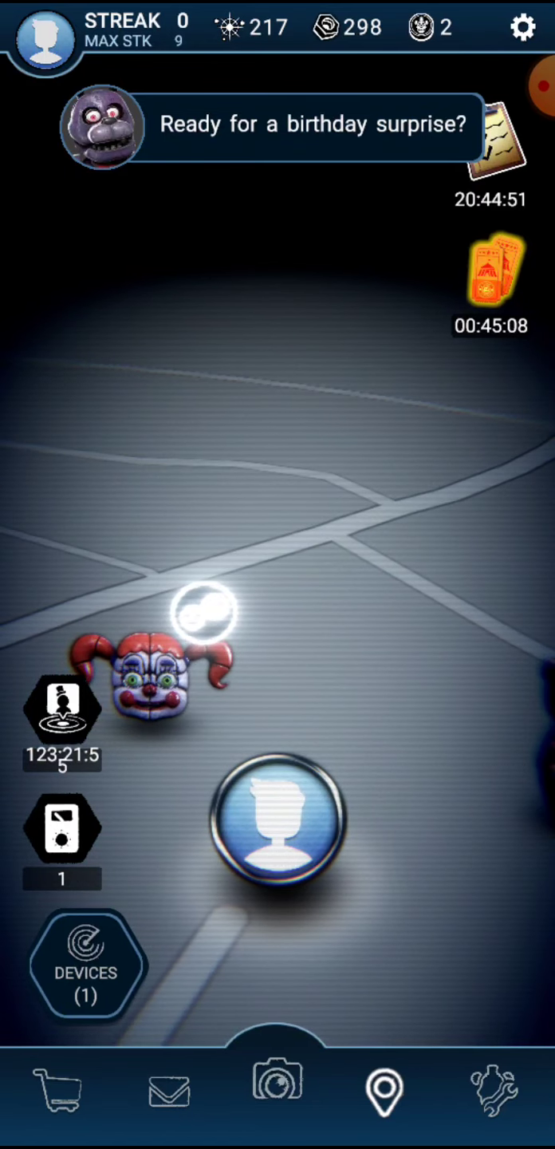
pyautogui.click(492, 1090)
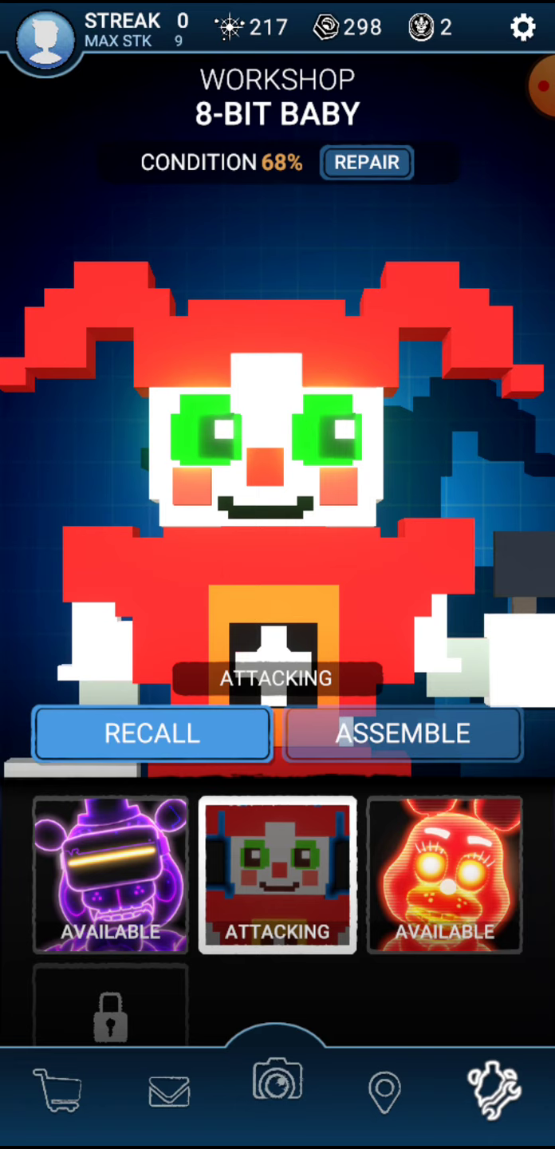
# Return to the map and put on the mask against the approaching animatronic
pyautogui.click(384, 1090)
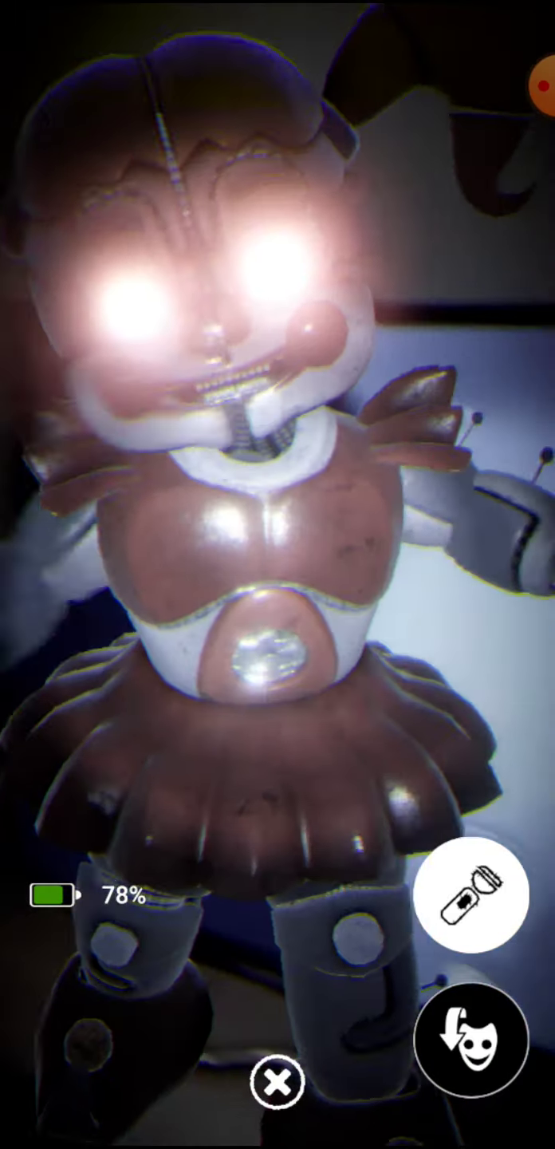
pyautogui.click(470, 1039)
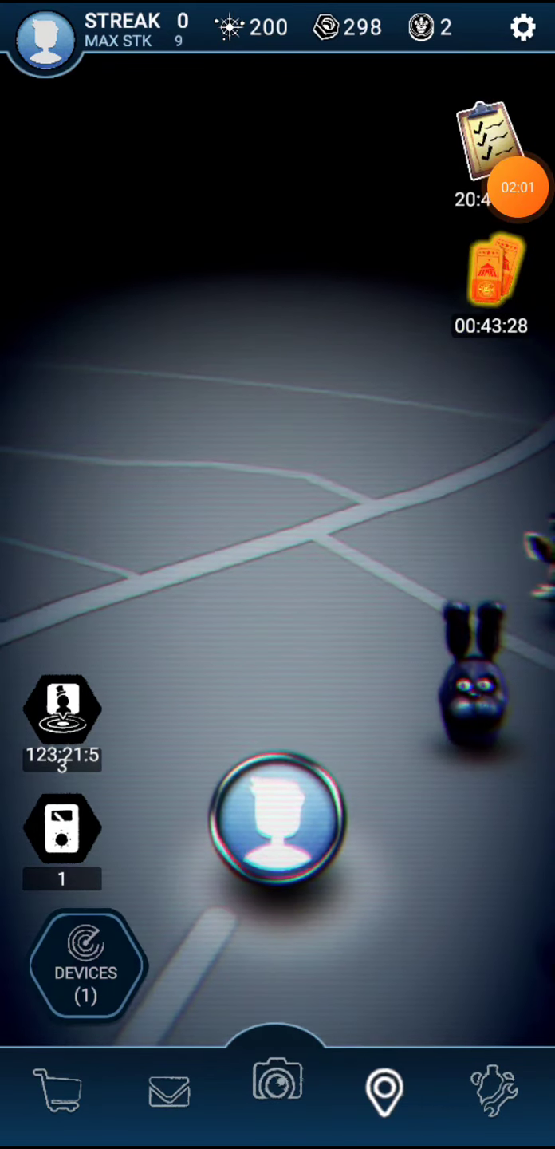
# Start the camera encounter with the animatronic lurking on the map
pyautogui.click(277, 1080)
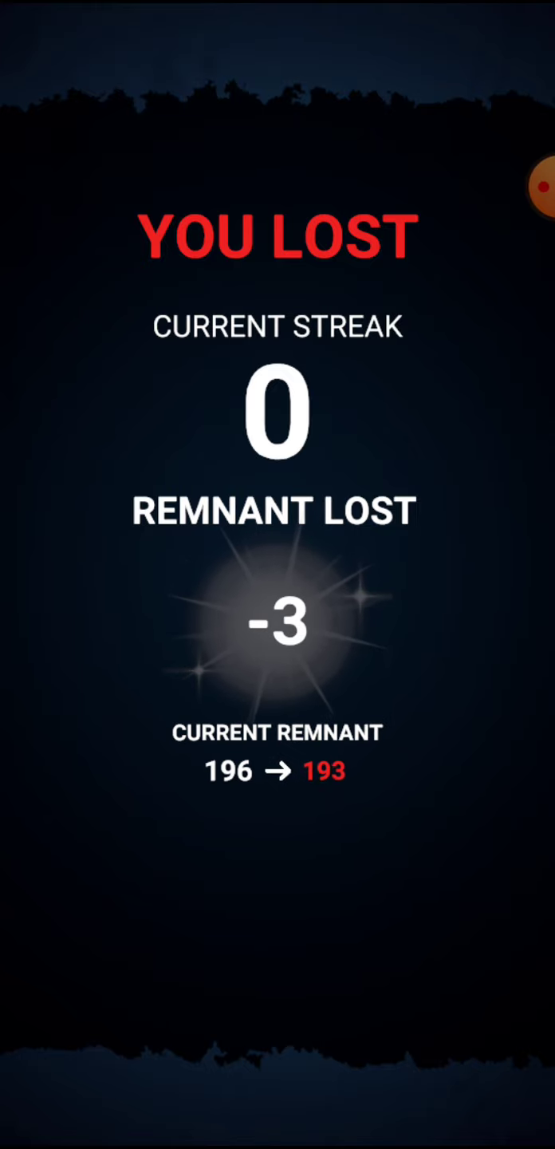
# Dismiss the loss results, return to the map, and briefly view Daily Challenges
pyautogui.click(277, 1042)
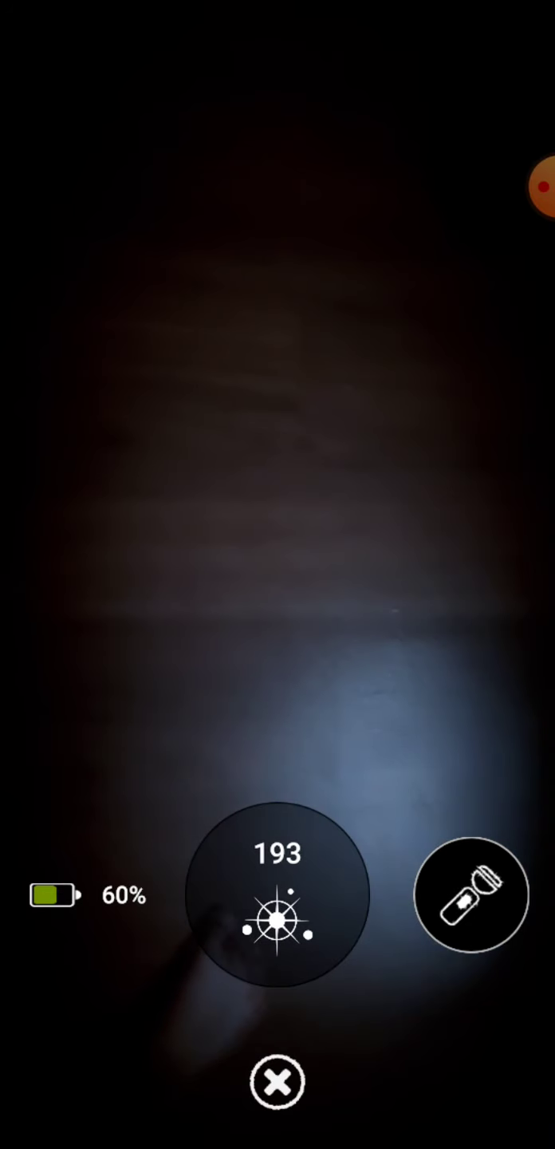
pyautogui.click(278, 1082)
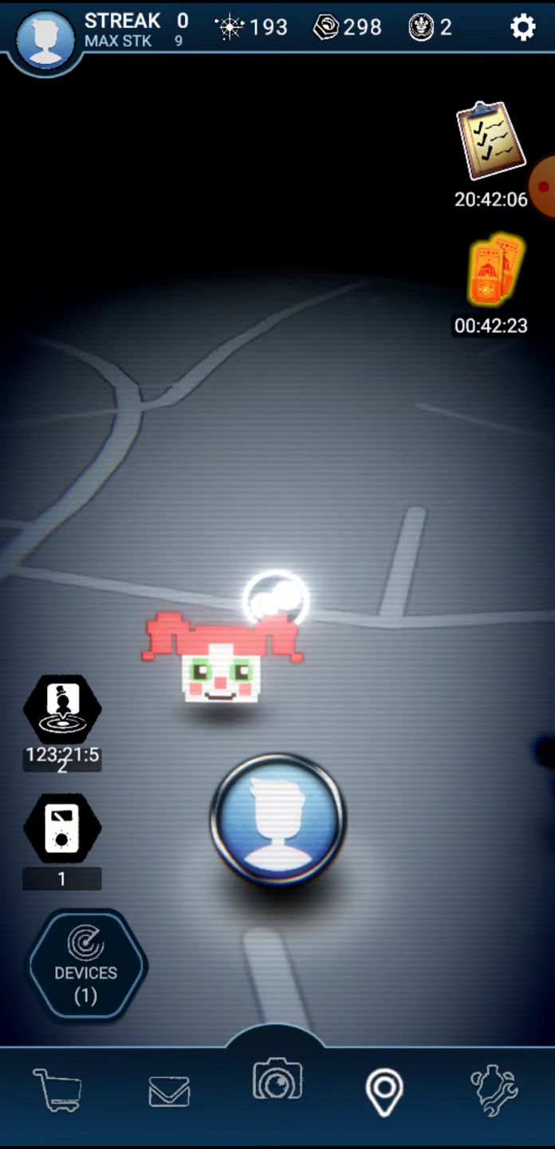
pyautogui.click(490, 138)
pyautogui.click(278, 1082)
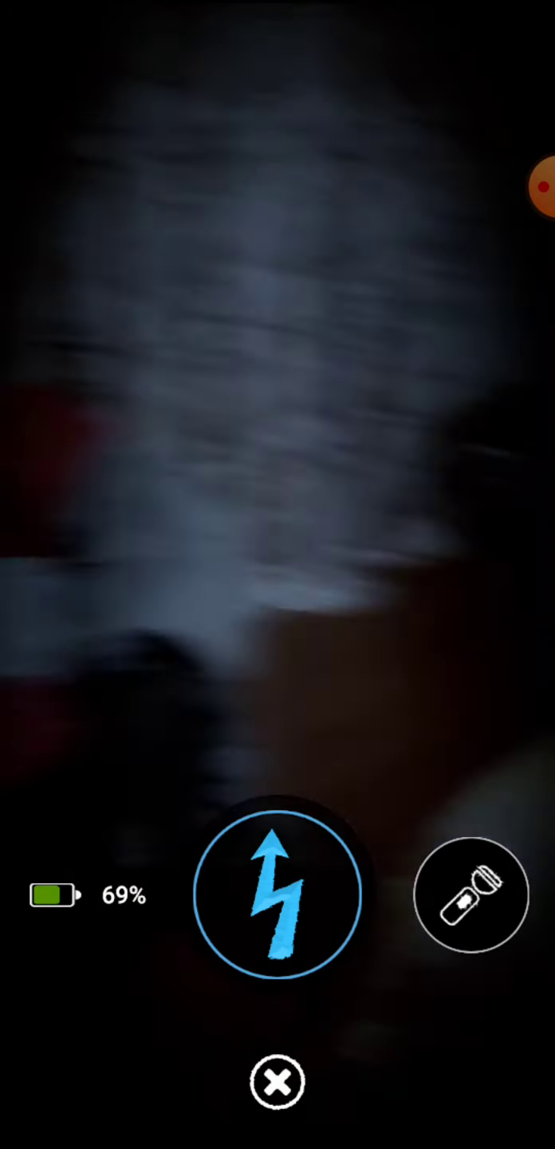
# Flick the flashlight on and off, then confirm leaving the encounter
pyautogui.click(470, 894)
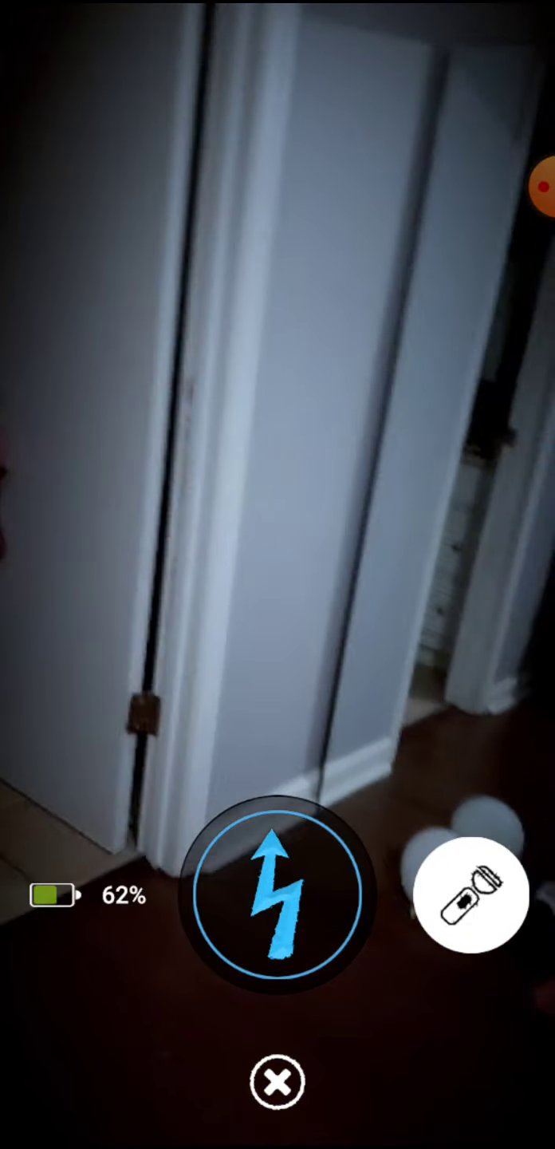
pyautogui.click(470, 895)
pyautogui.click(277, 1082)
pyautogui.click(377, 697)
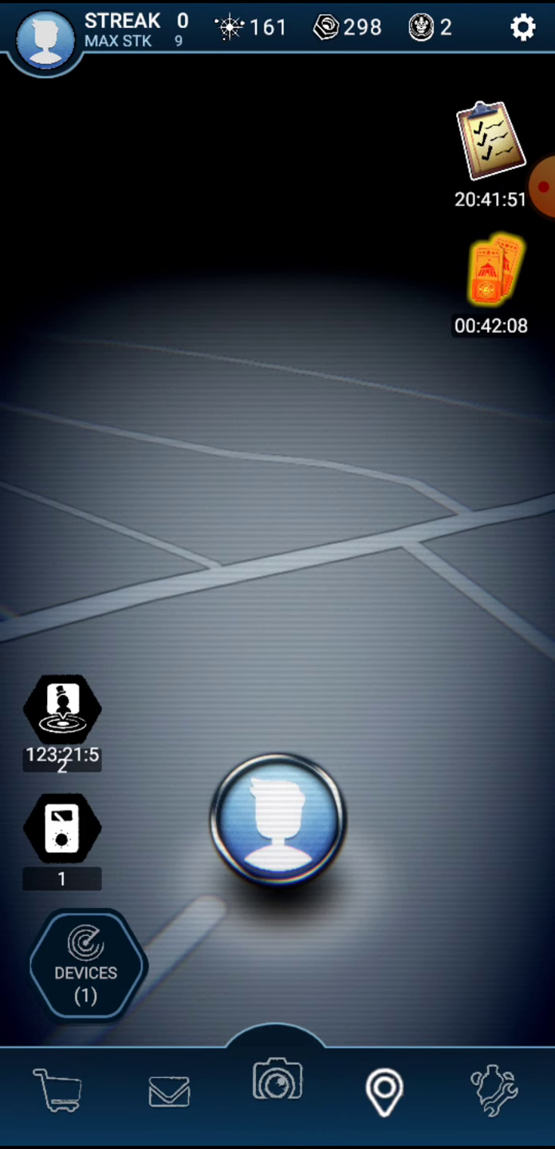